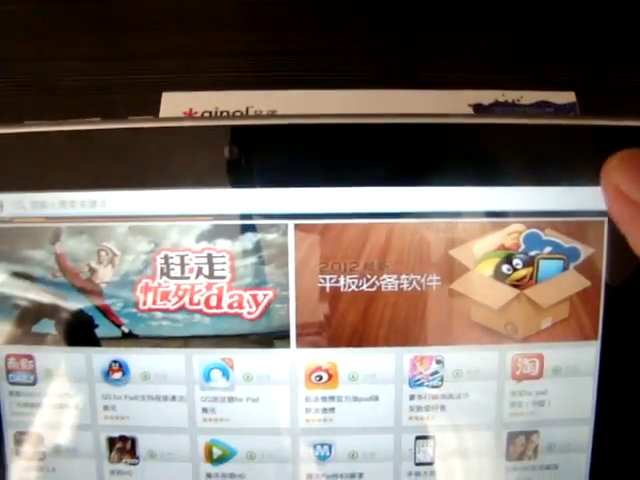
Search Anzhi Market for the game 'shadowgun'
{"action": "left_click", "coordinate": [300, 203]}
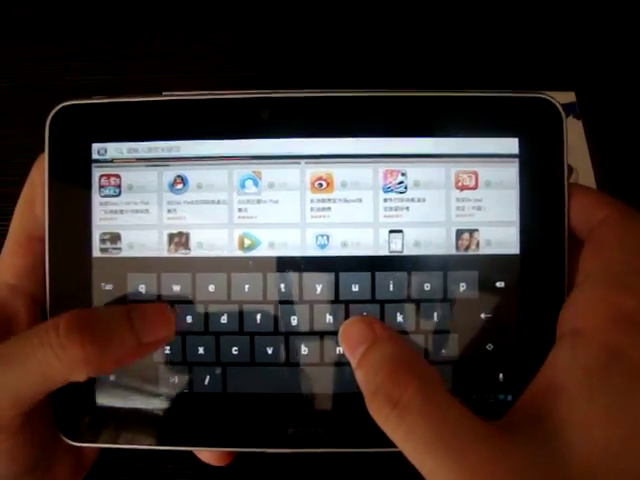
{"action": "type", "text": "shd"}
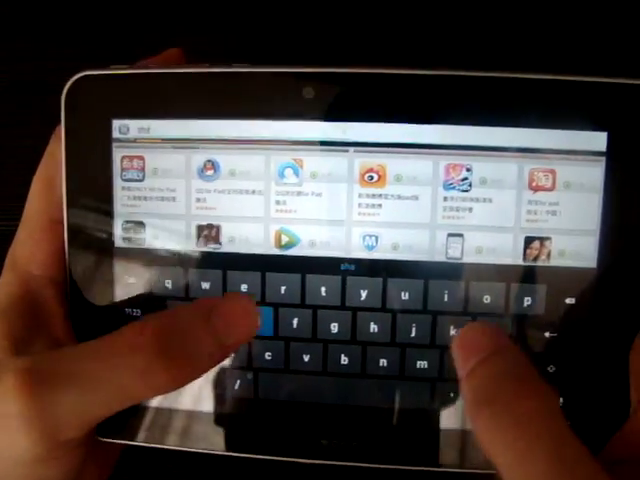
{"action": "type", "text": "dowg"}
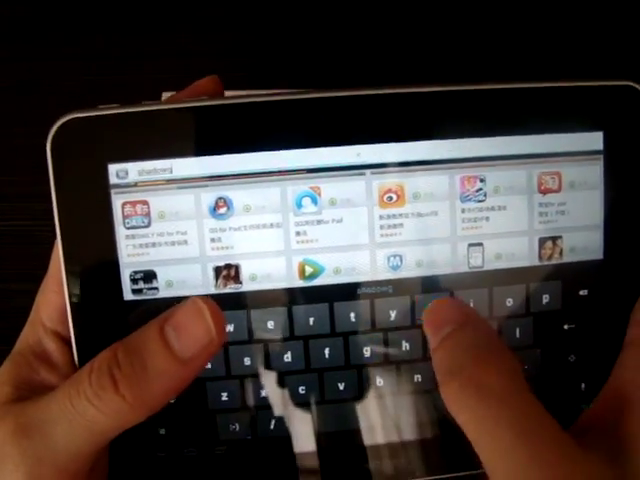
{"action": "type", "text": "un"}
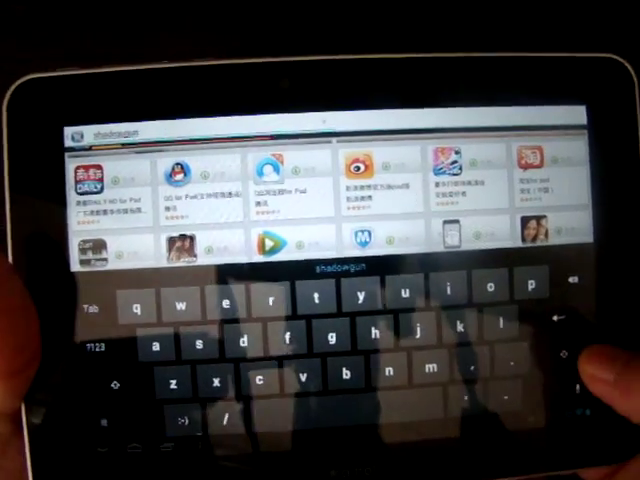
{"action": "key", "text": "Return"}
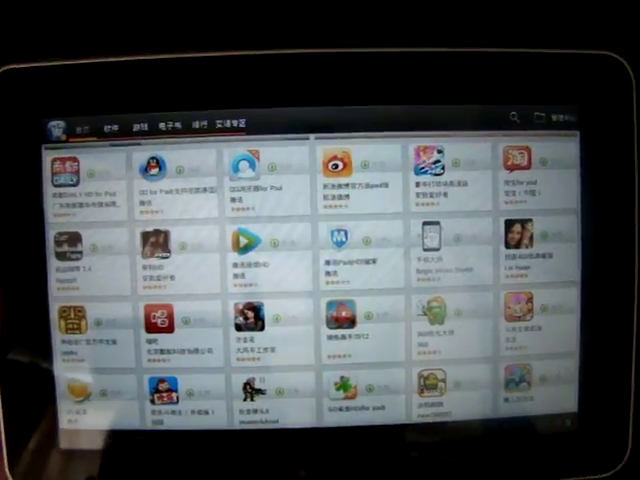
Exit Anzhi Market by going back and confirming the leave prompt
{"action": "key", "text": "Escape"}
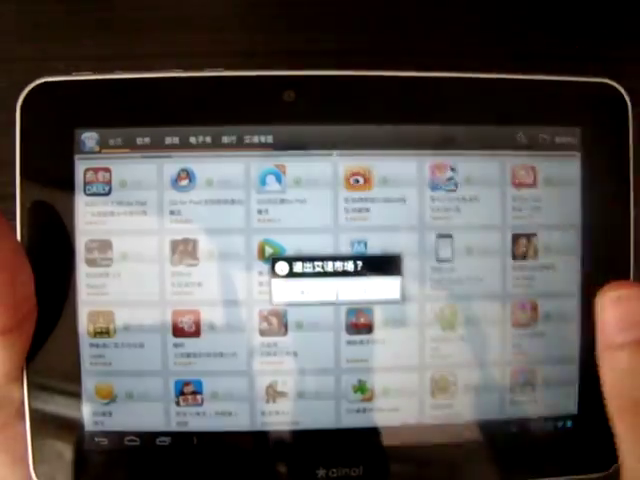
{"action": "left_click", "coordinate": [365, 288]}
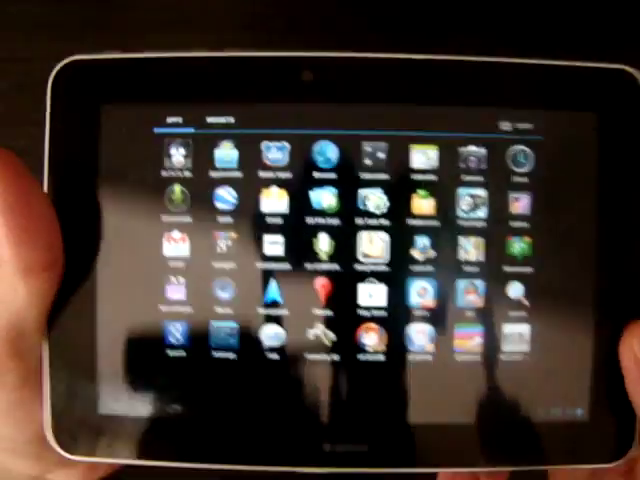